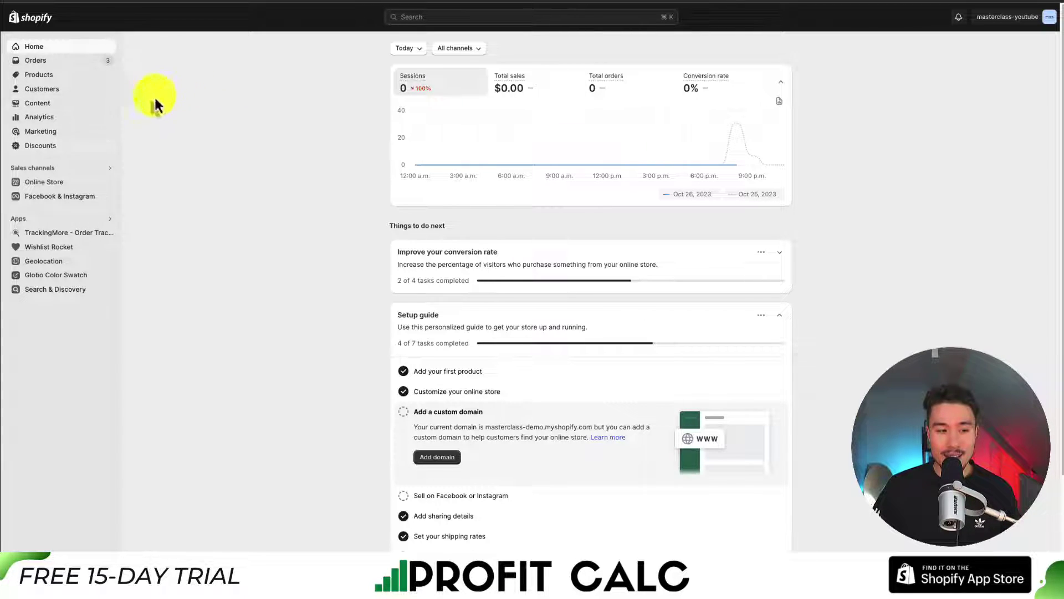
Open the Pages list under Online Store, showing the 7 existing pages
{"action": "left_click", "coordinate": [35, 187]}
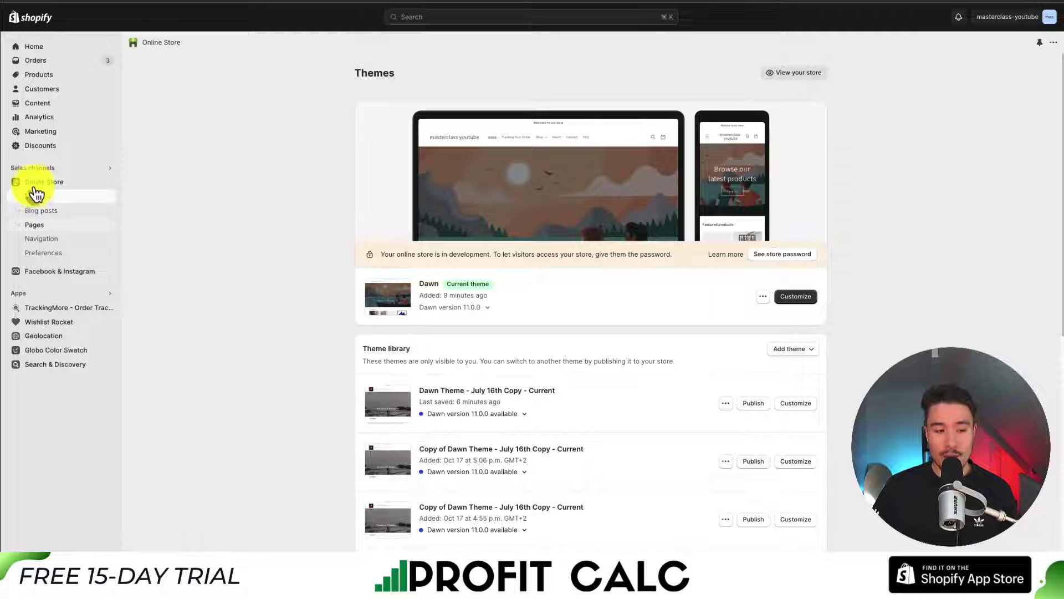
{"action": "left_click", "coordinate": [34, 224]}
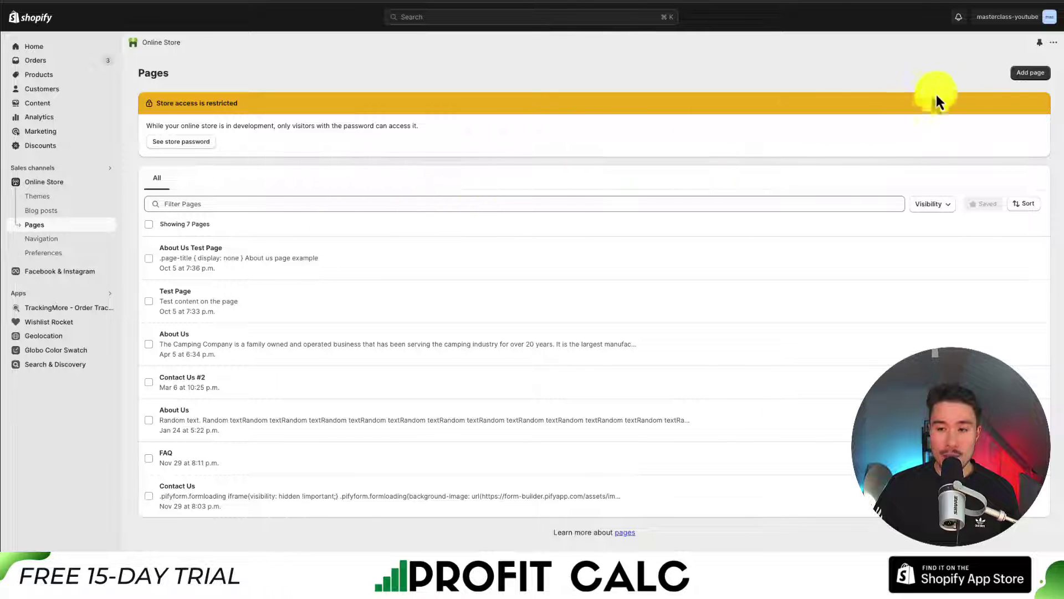
Start a new page and set its visibility to Visible
{"action": "left_click", "coordinate": [1027, 75]}
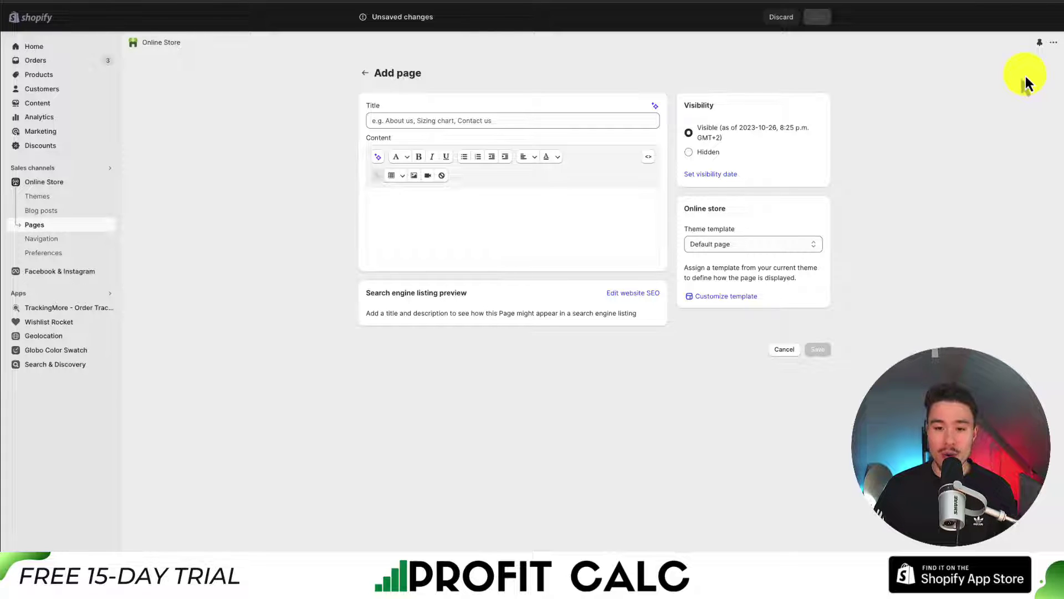
{"action": "left_click", "coordinate": [409, 119]}
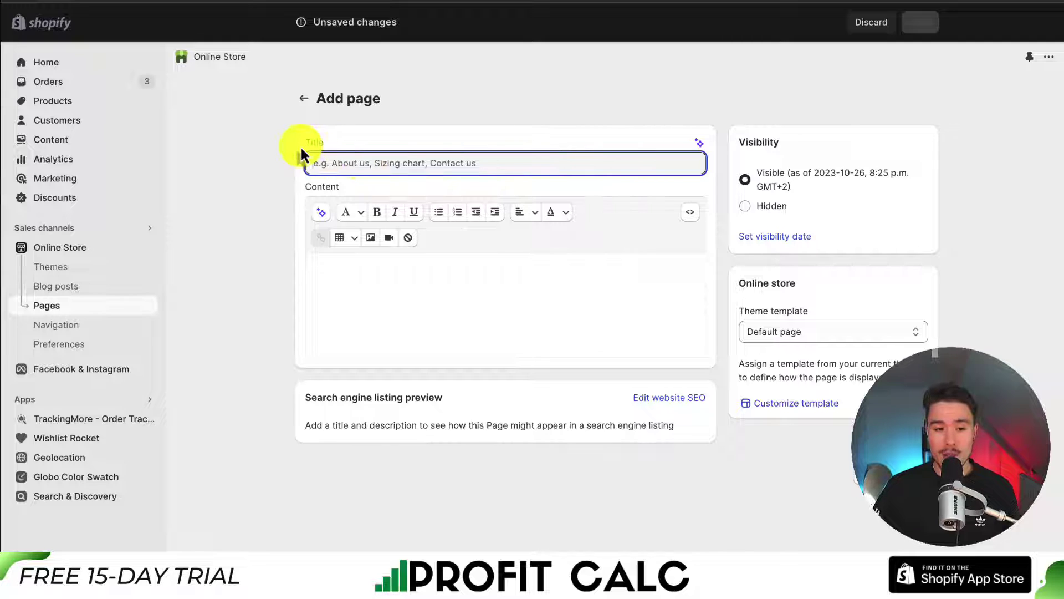
{"action": "left_click_drag", "start_coordinate": [304, 145], "coordinate": [314, 171]}
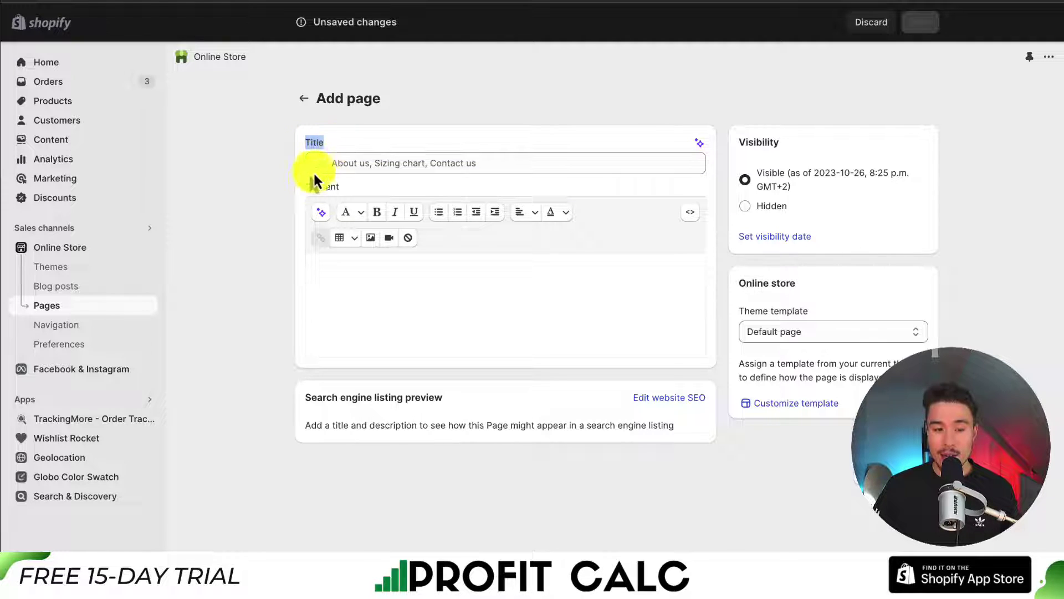
{"action": "left_click", "coordinate": [302, 187]}
{"action": "left_click", "coordinate": [327, 198]}
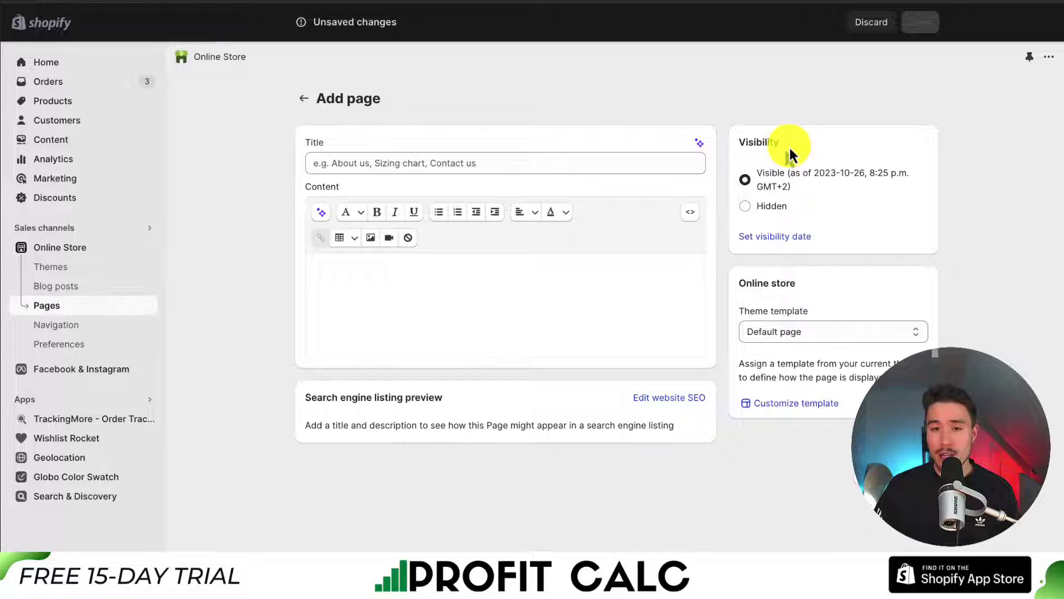
{"action": "left_click", "coordinate": [752, 210]}
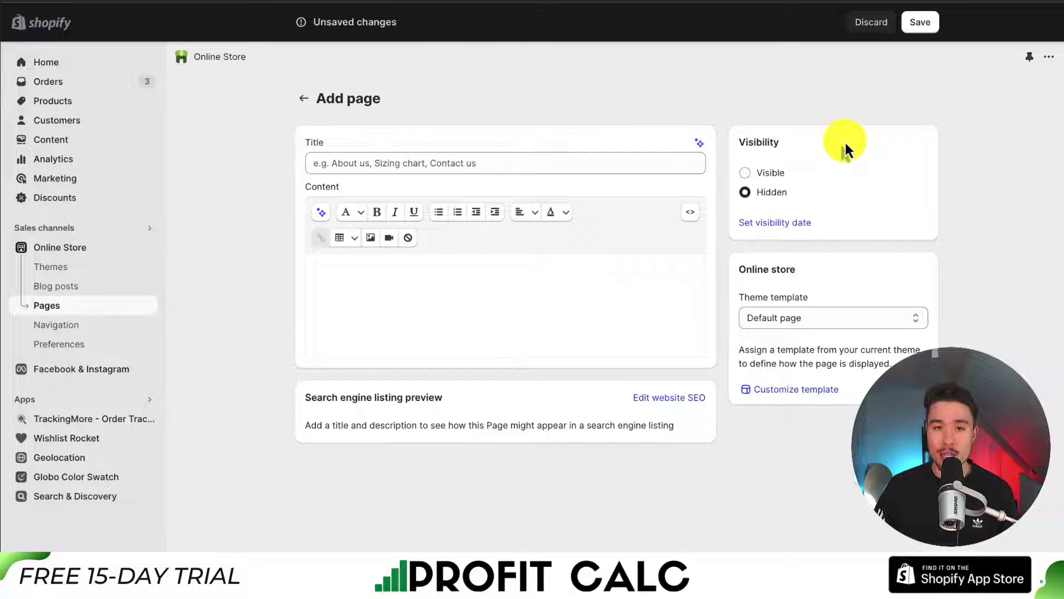
{"action": "left_click", "coordinate": [745, 173]}
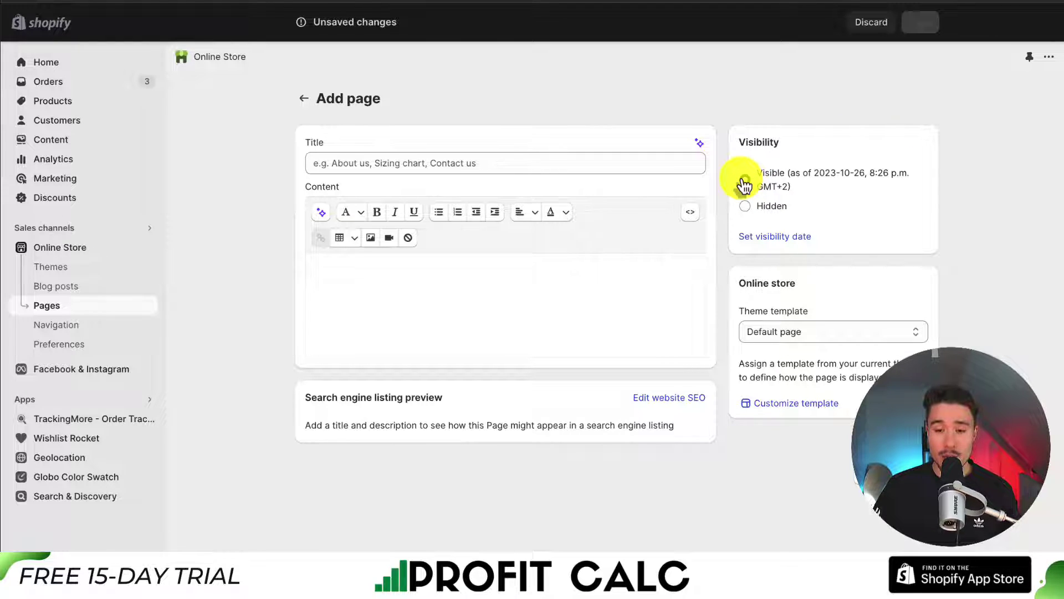
Title the page 'About Us For 2023' and bring up the AI content generator
{"action": "left_click", "coordinate": [458, 164]}
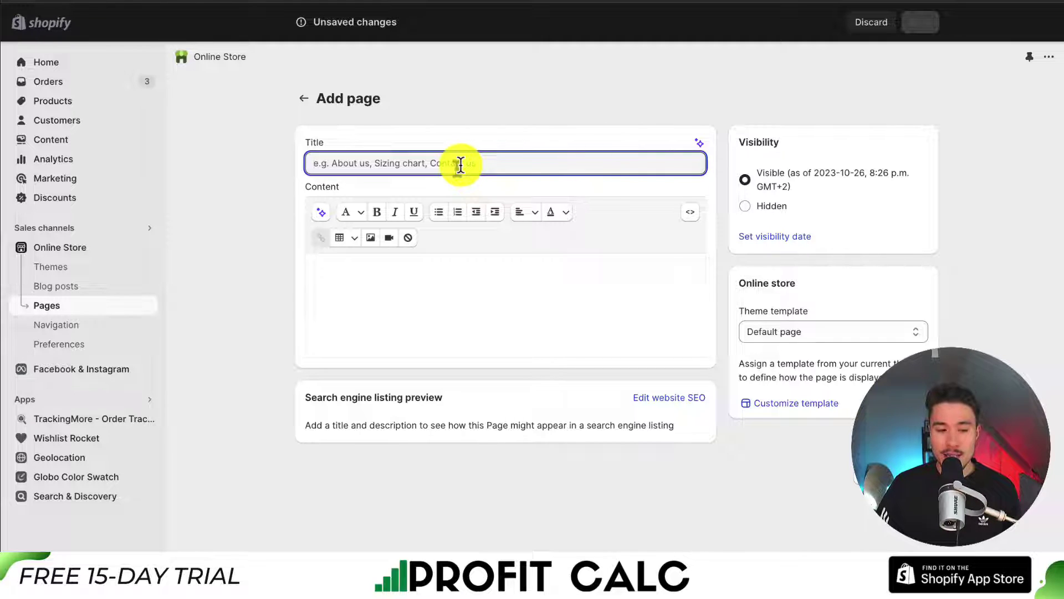
{"action": "type", "text": "About Us"}
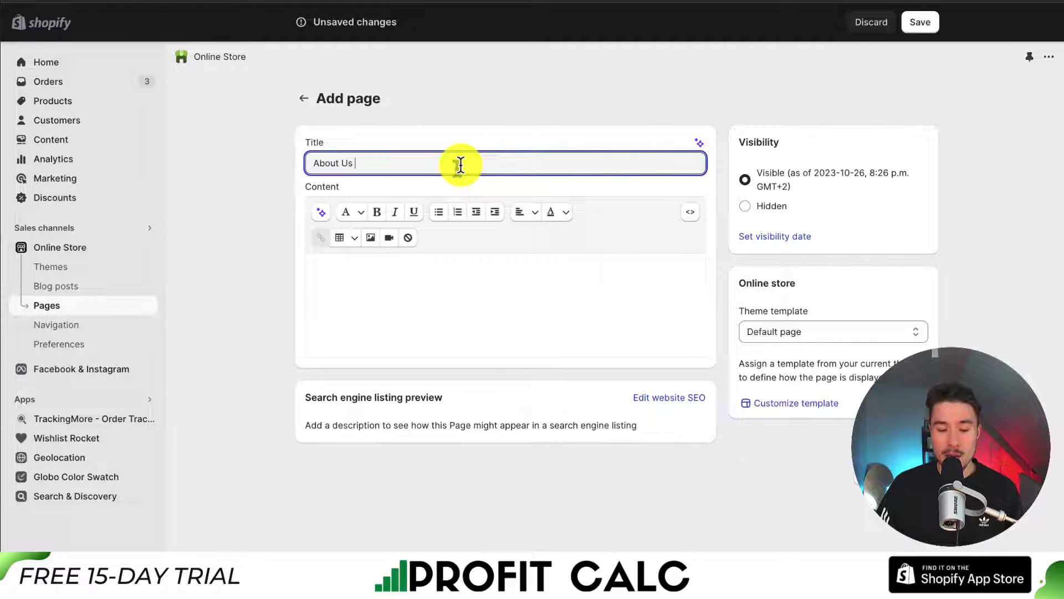
{"action": "type", "text": " For 2023"}
{"action": "left_click", "coordinate": [425, 297]}
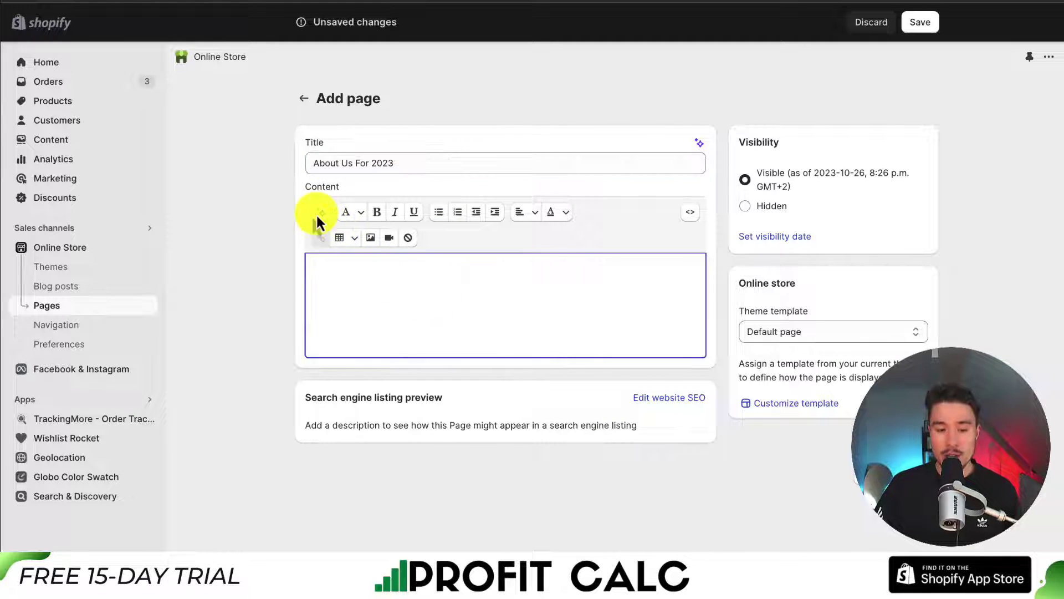
{"action": "left_click", "coordinate": [321, 216]}
Generate AI content for the topic 'About Us', keep the suggestion, and save the page
{"action": "left_click", "coordinate": [285, 293]}
{"action": "type", "text": "About US"}
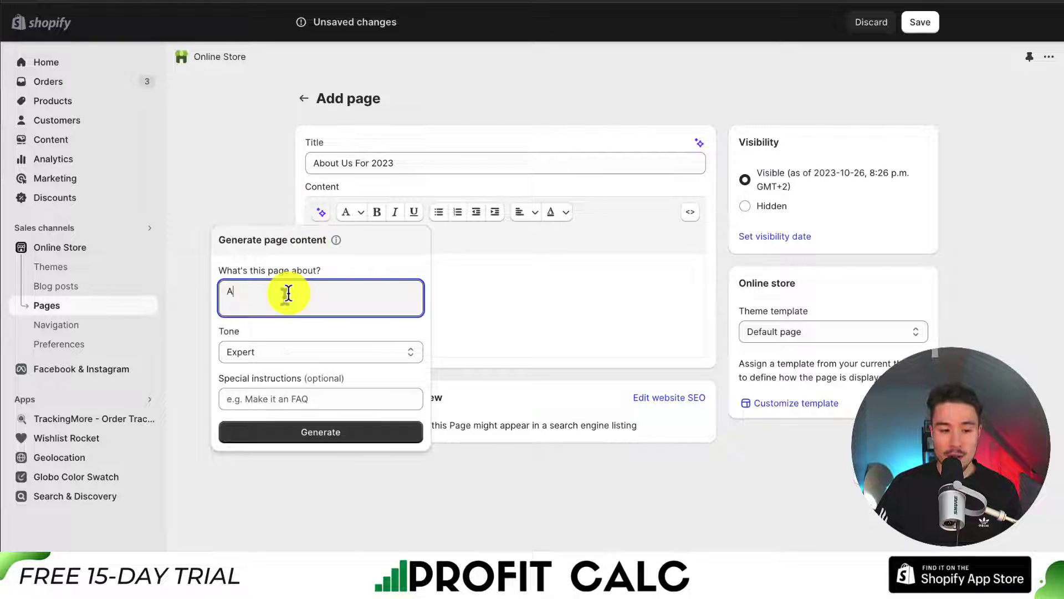
{"action": "key", "text": "BackSpace"}
{"action": "type", "text": "s"}
{"action": "left_click", "coordinate": [299, 433]}
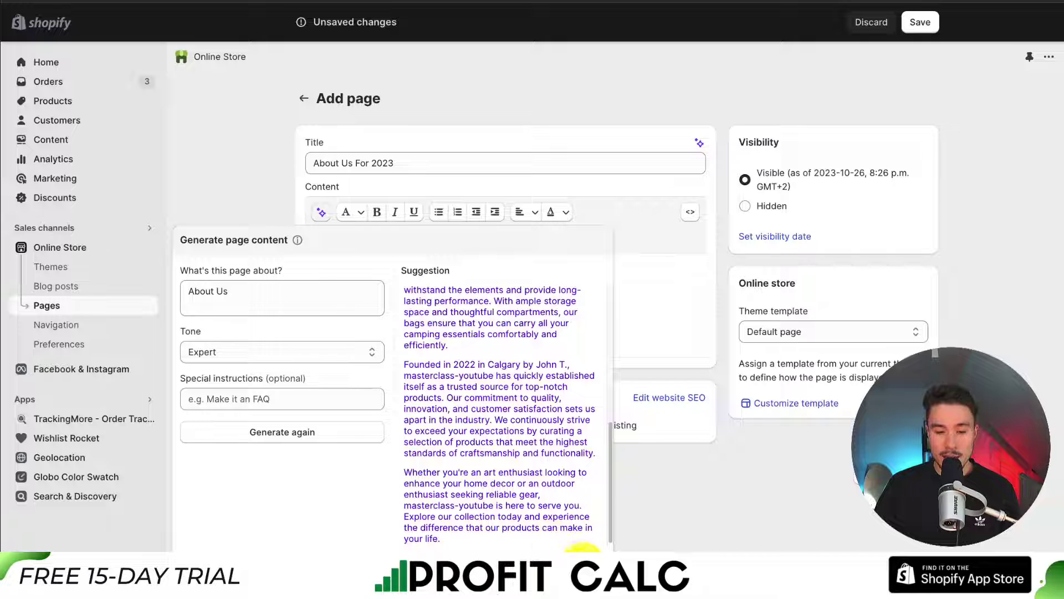
{"action": "left_click", "coordinate": [560, 550]}
{"action": "scroll", "coordinate": [299, 363], "scroll_direction": "down", "scroll_amount": 1}
{"action": "scroll", "coordinate": [300, 363], "scroll_direction": "up", "scroll_amount": 1}
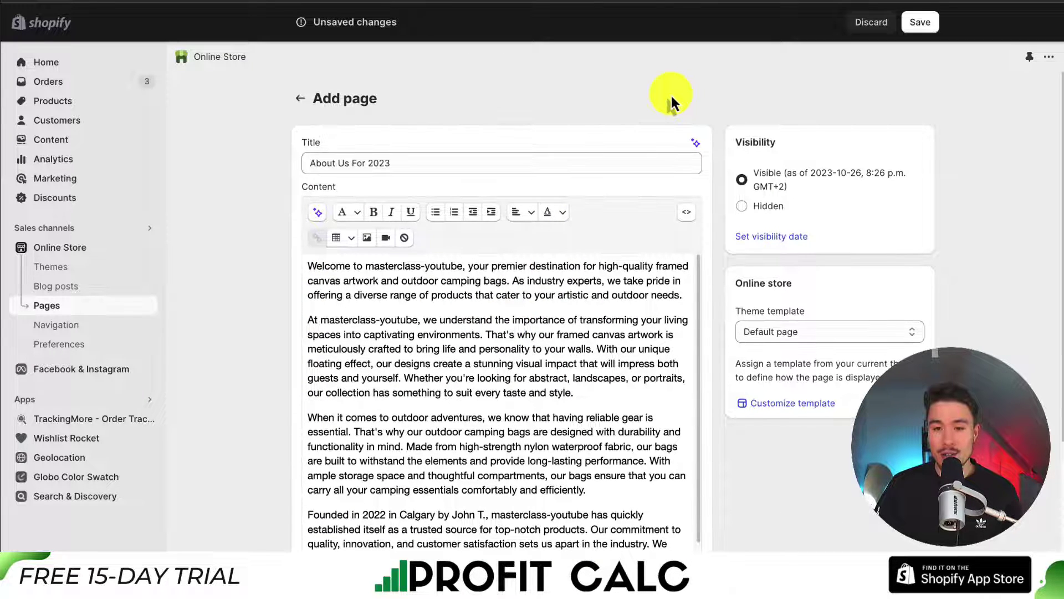
{"action": "left_click", "coordinate": [914, 24]}
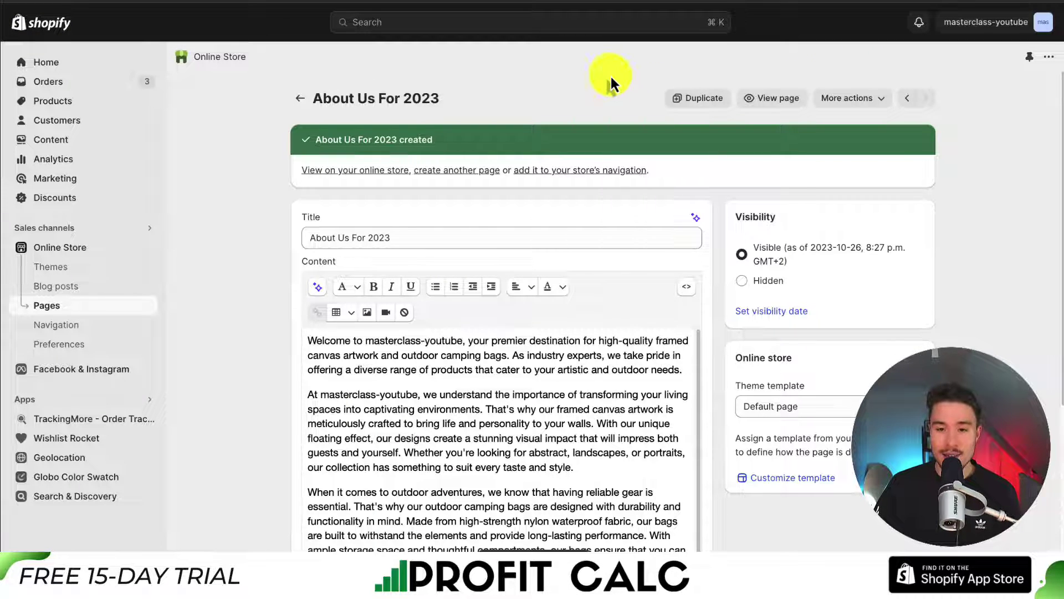
{"action": "left_click", "coordinate": [767, 101]}
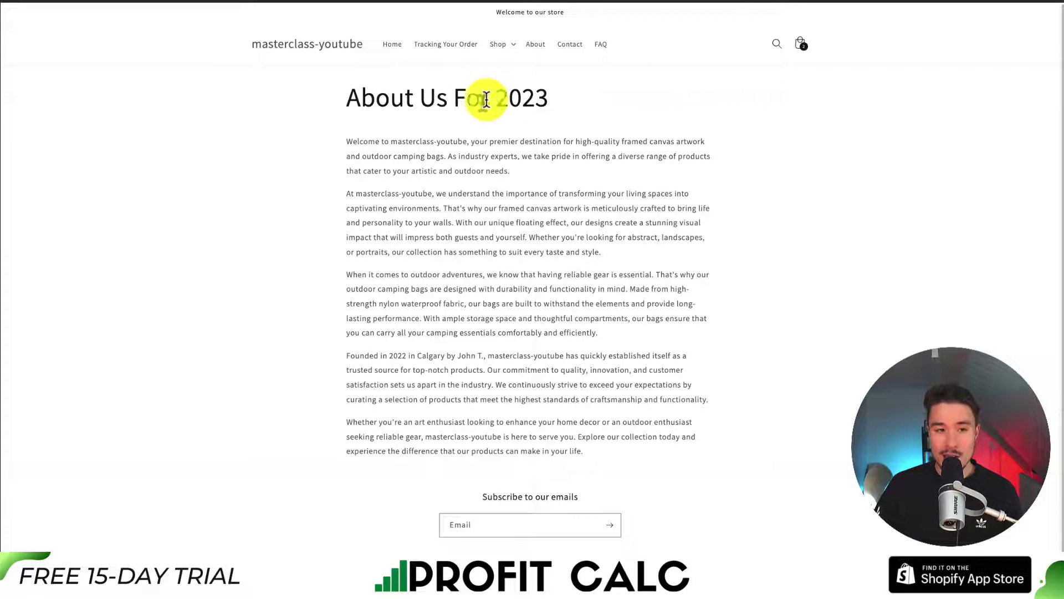
{"action": "left_click_drag", "start_coordinate": [345, 105], "coordinate": [525, 102]}
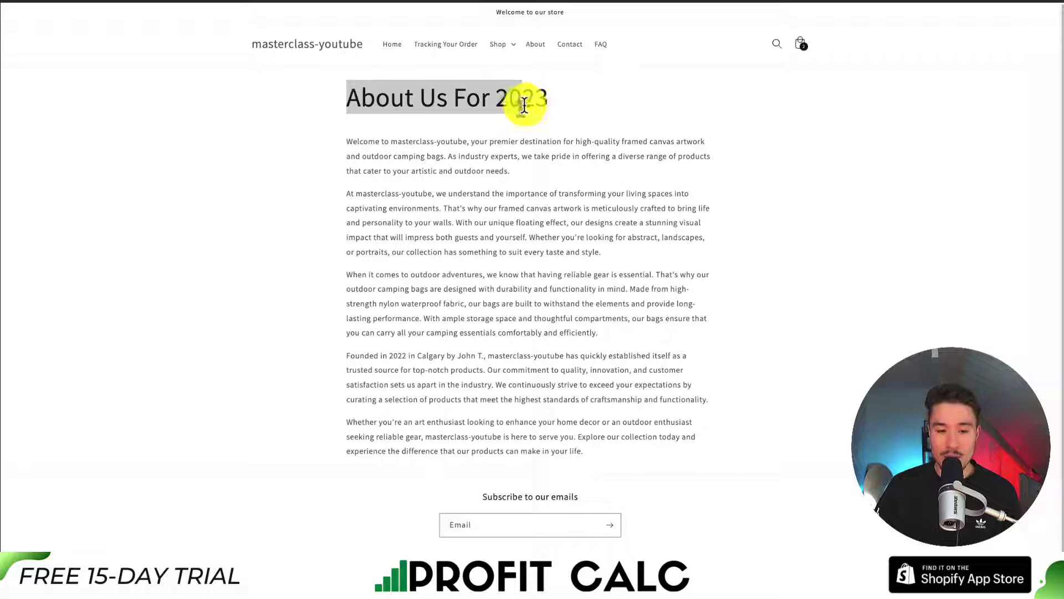
{"action": "left_click", "coordinate": [383, 147]}
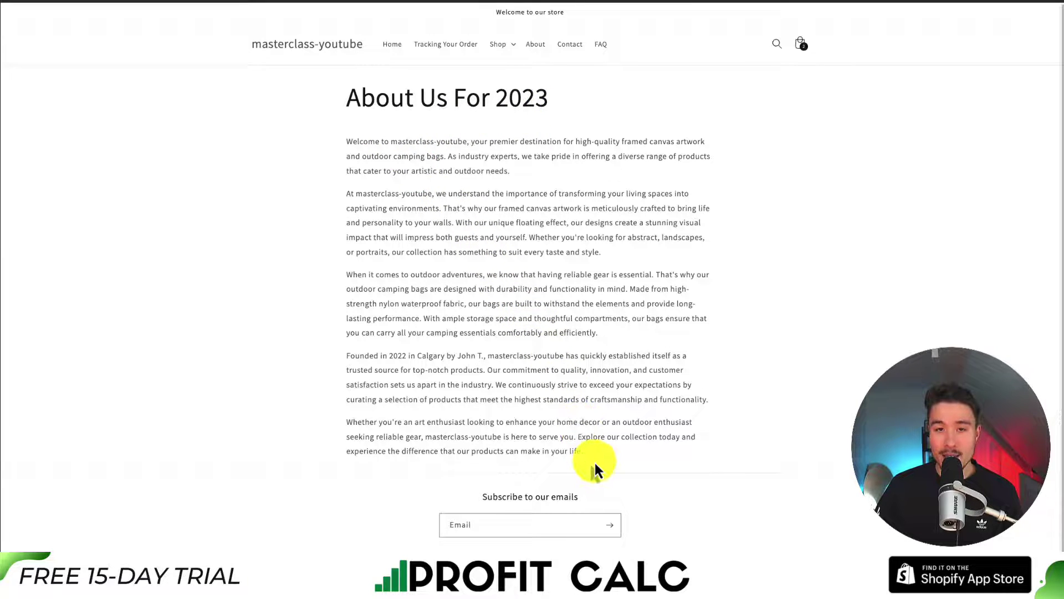
{"action": "left_click_drag", "start_coordinate": [351, 100], "coordinate": [452, 100]}
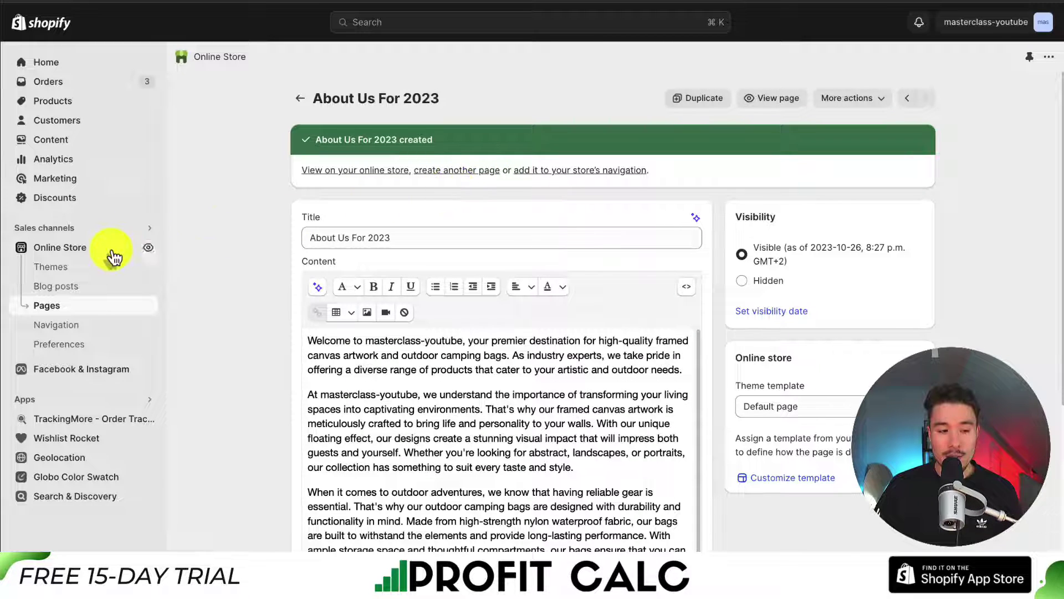
Delete the About item from the Main menu in Navigation settings
{"action": "left_click", "coordinate": [76, 326]}
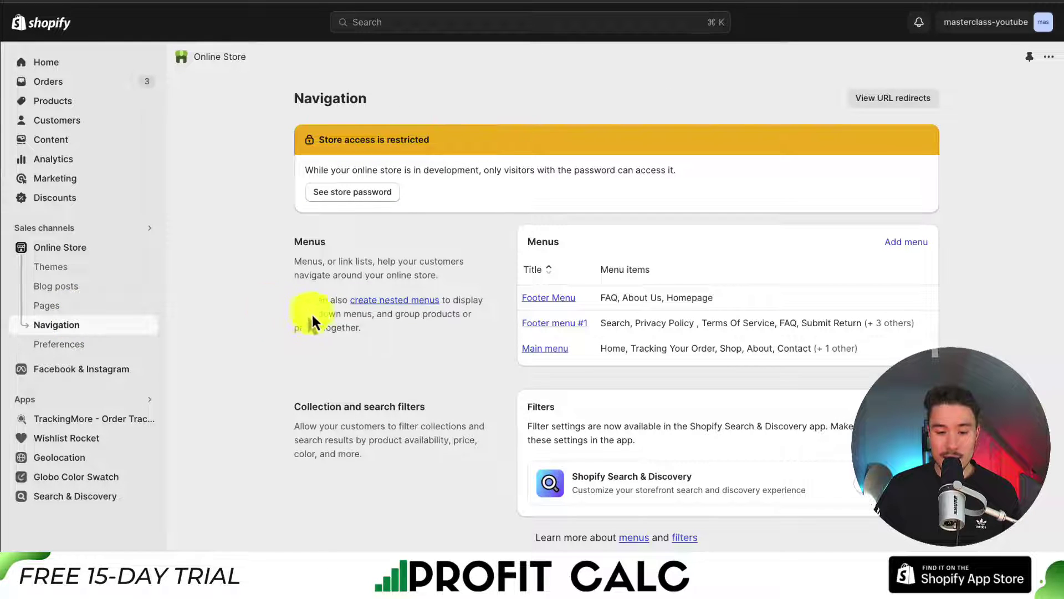
{"action": "left_click", "coordinate": [558, 352]}
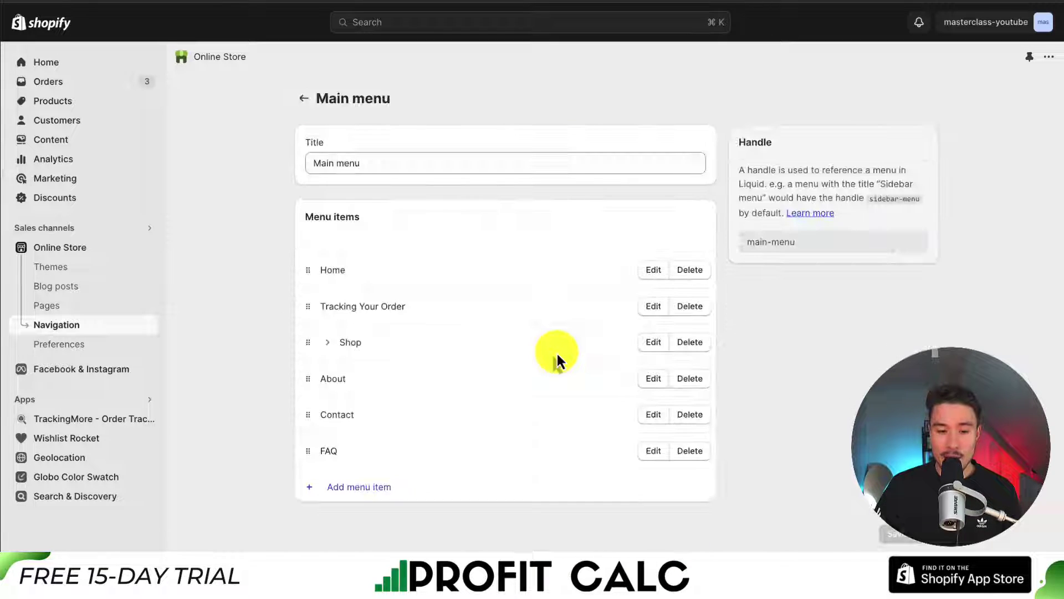
{"action": "left_click", "coordinate": [692, 382]}
{"action": "left_click", "coordinate": [700, 348]}
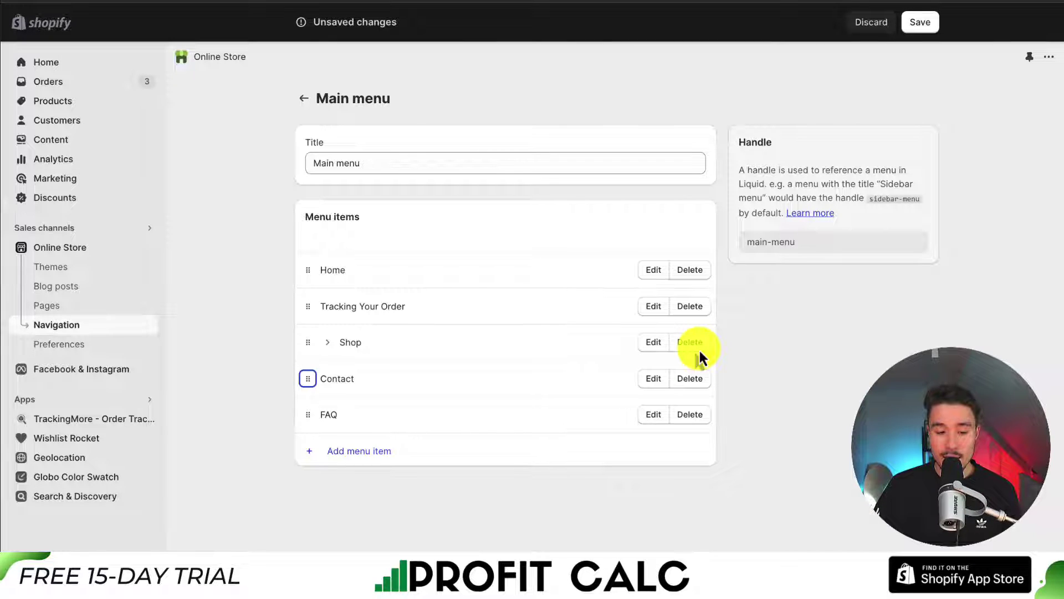
Add a Main menu item named 'About Us' linking to the About Us For 2023 page
{"action": "left_click", "coordinate": [369, 454]}
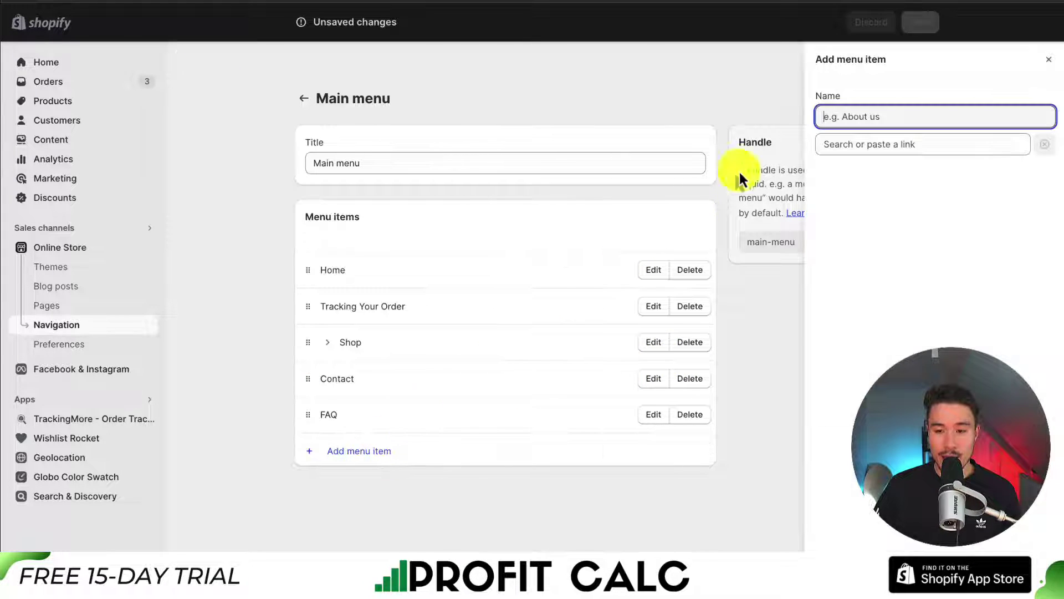
{"action": "type", "text": "Abou"}
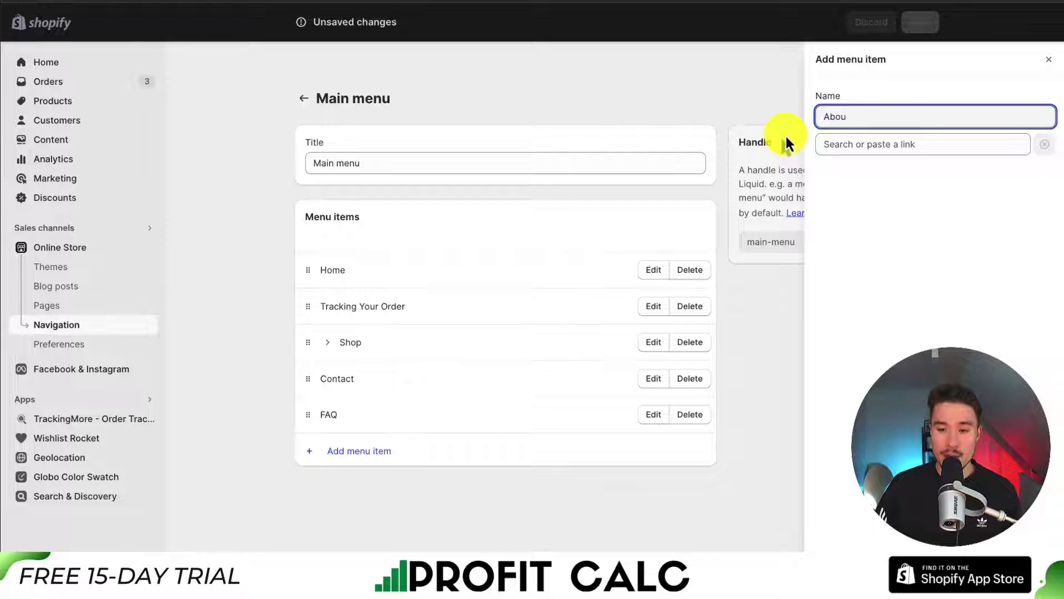
{"action": "type", "text": "t Us"}
{"action": "left_click", "coordinate": [929, 190]}
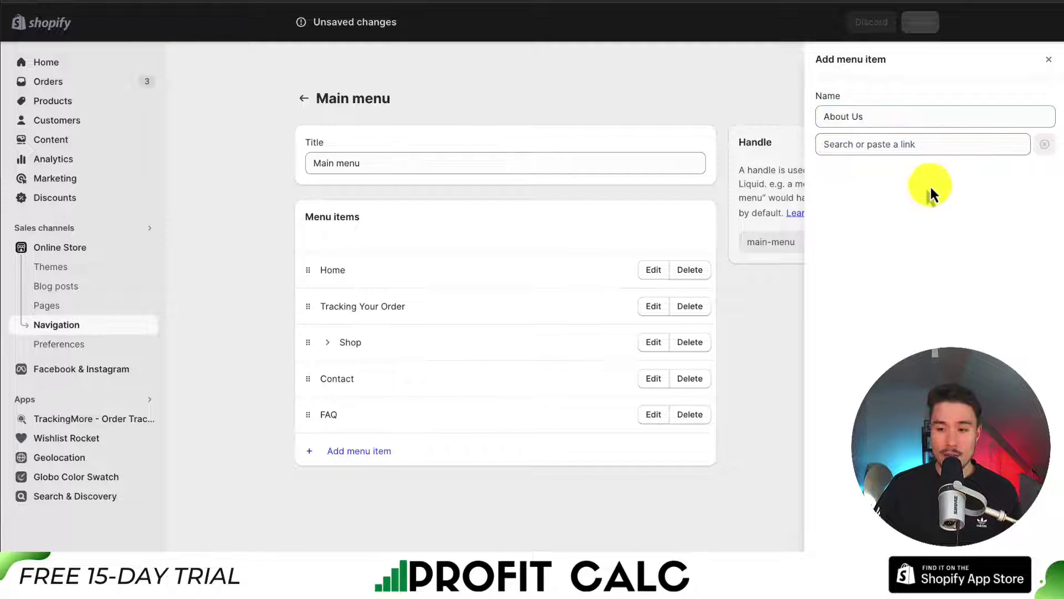
{"action": "left_click", "coordinate": [862, 149]}
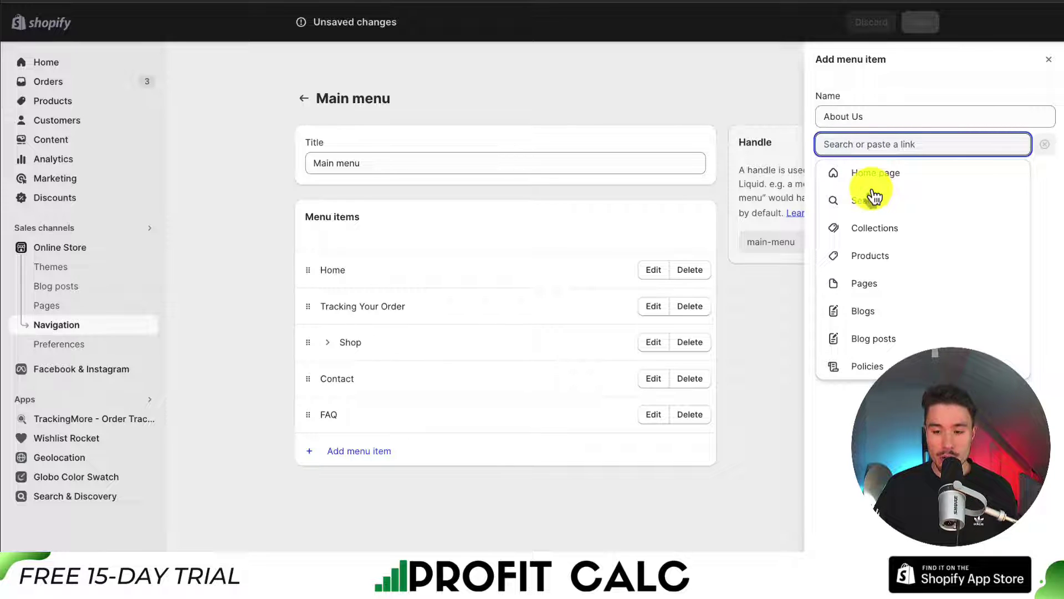
{"action": "left_click", "coordinate": [863, 285]}
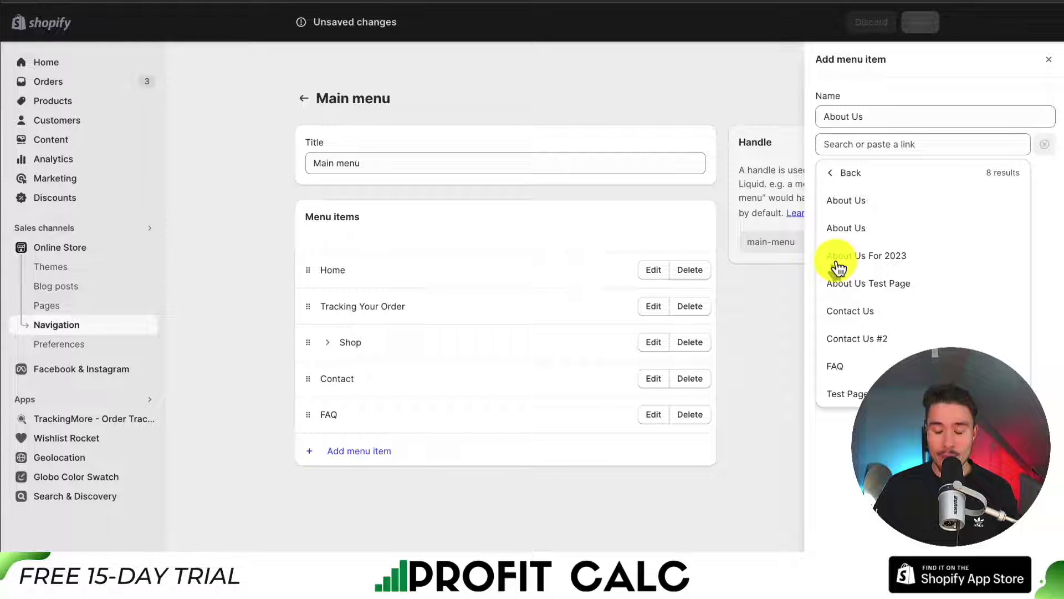
{"action": "left_click", "coordinate": [895, 260]}
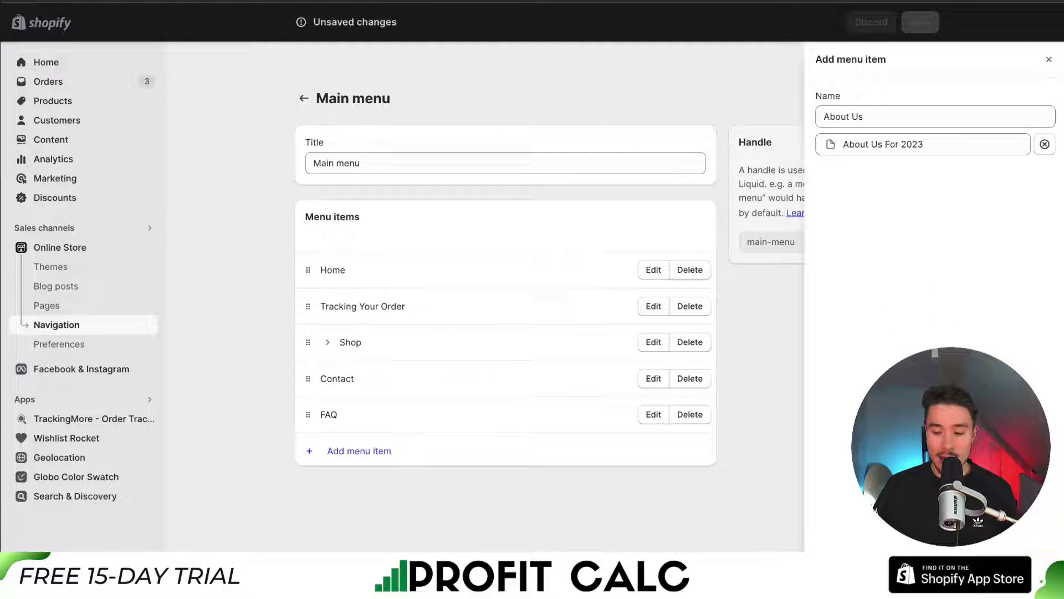
{"action": "left_click", "coordinate": [1043, 550]}
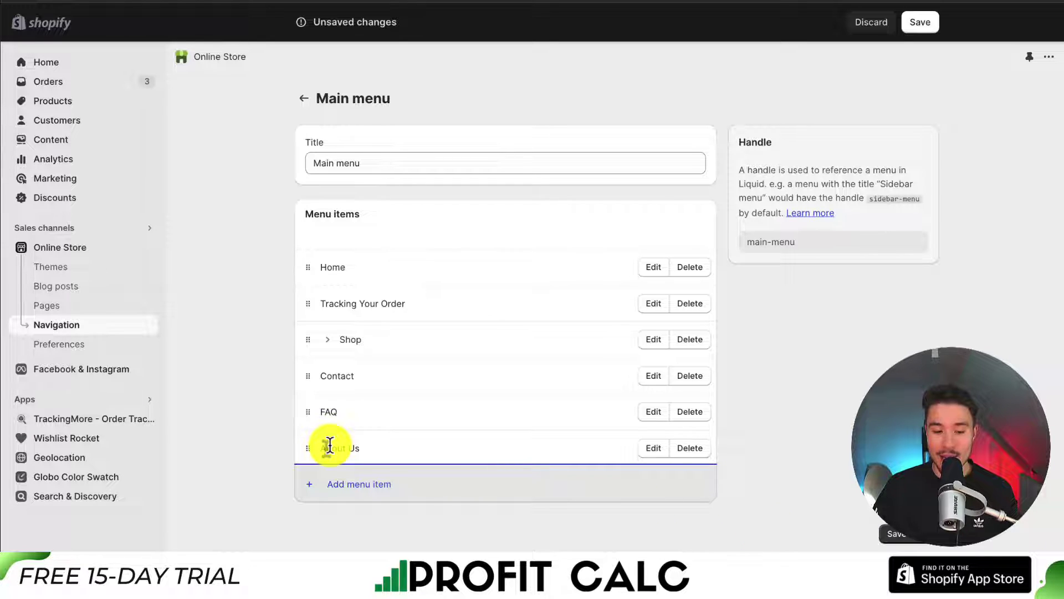
Move About Us to just below Home and save the Main menu
{"action": "left_click_drag", "start_coordinate": [330, 445], "coordinate": [325, 319]}
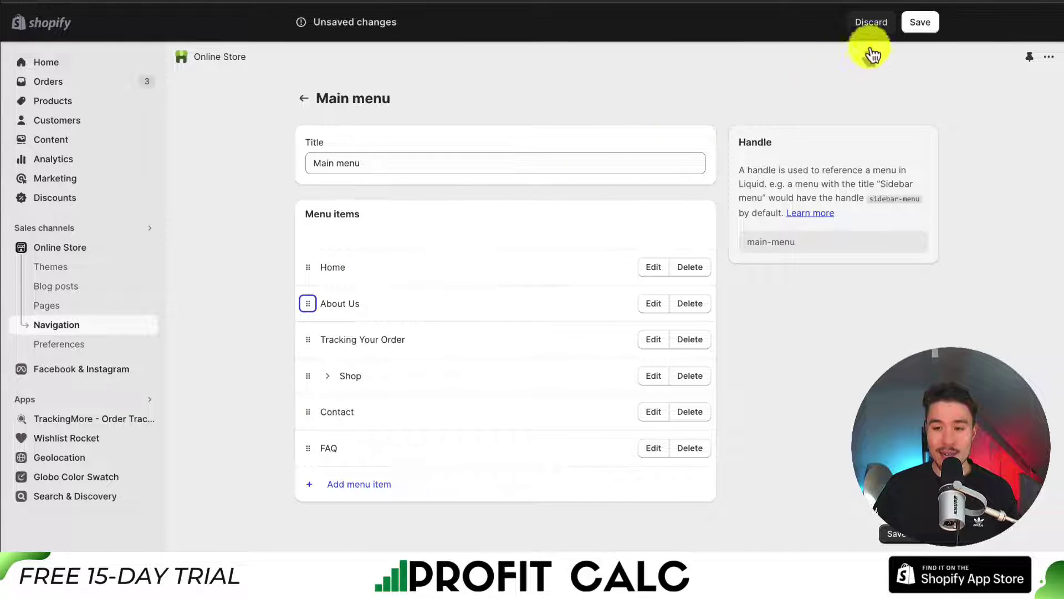
{"action": "left_click", "coordinate": [916, 24]}
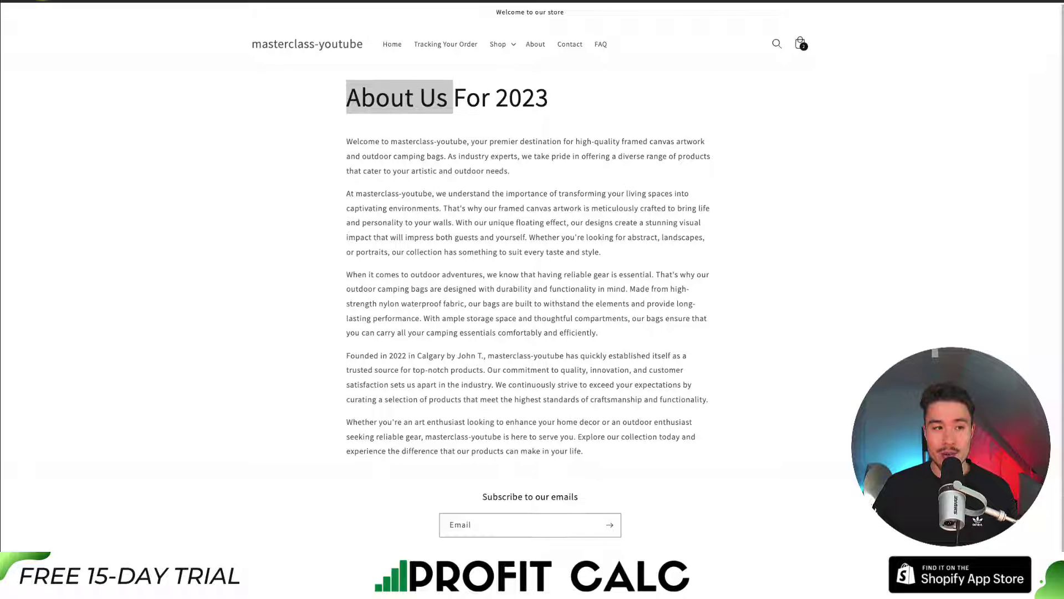
Reload the storefront and check the About Us header link opens the About Us For 2023 page
{"action": "key", "text": "F5"}
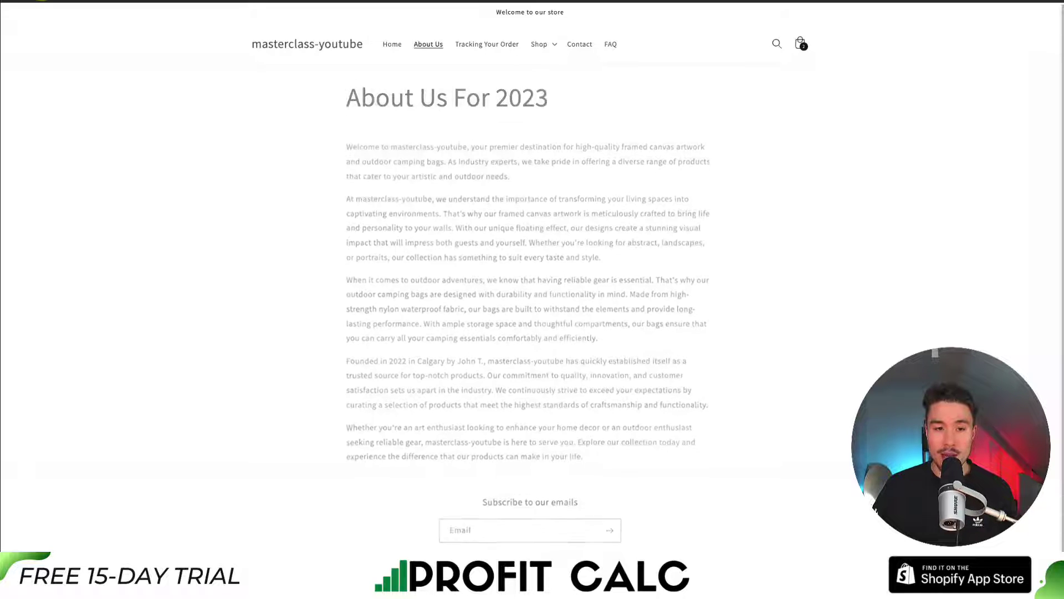
{"action": "left_click", "coordinate": [418, 49]}
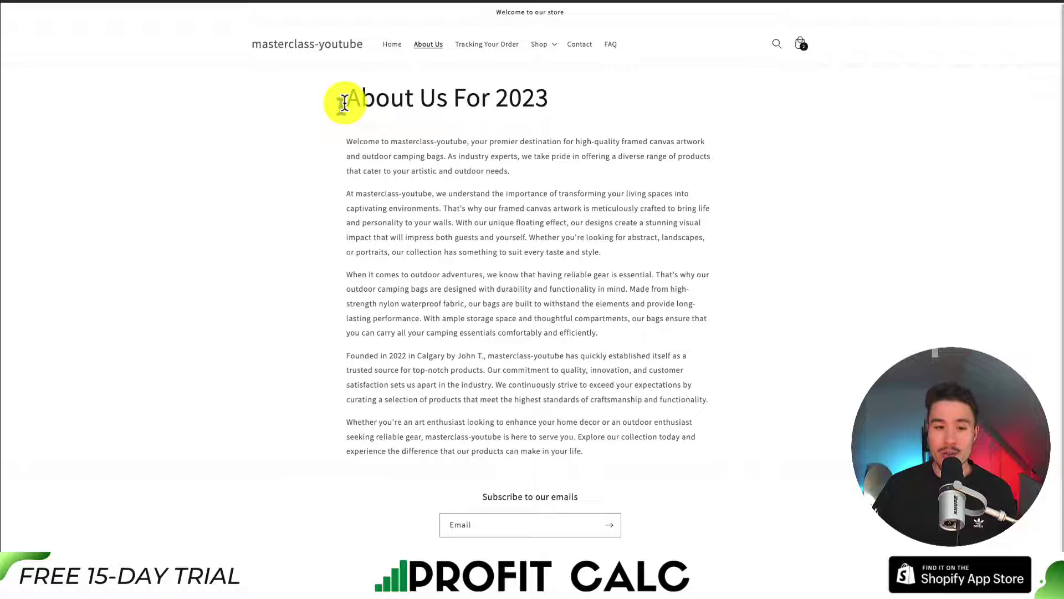
{"action": "left_click", "coordinate": [390, 46]}
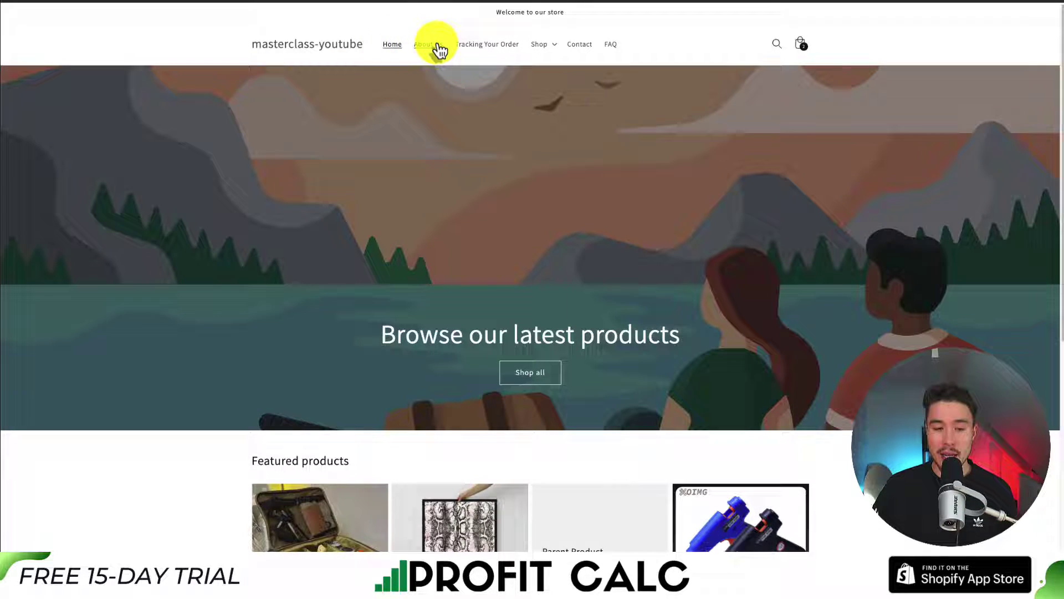
{"action": "left_click", "coordinate": [428, 45]}
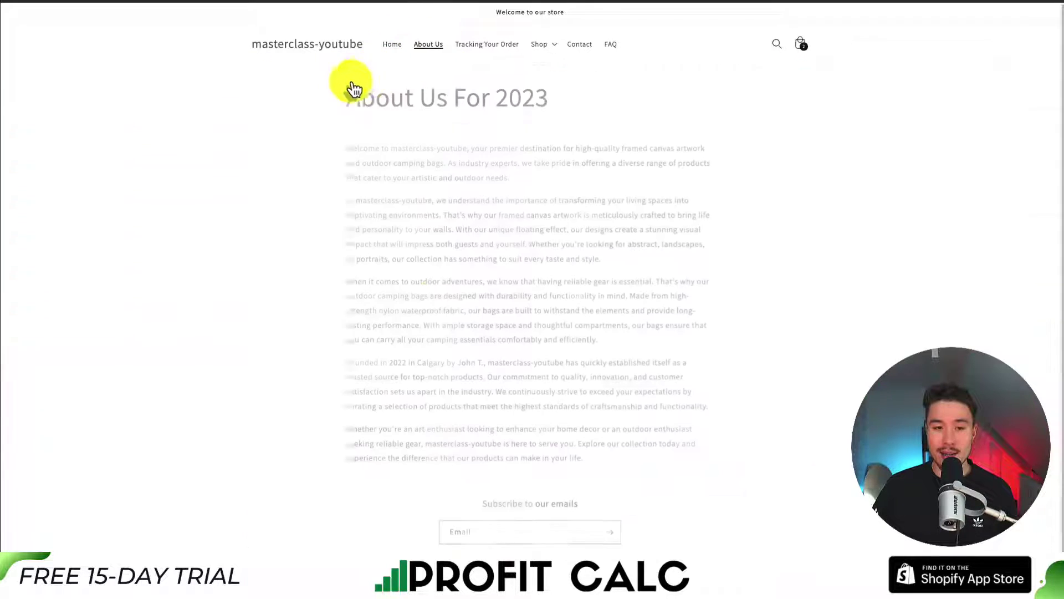
{"action": "left_click_drag", "start_coordinate": [327, 95], "coordinate": [452, 238]}
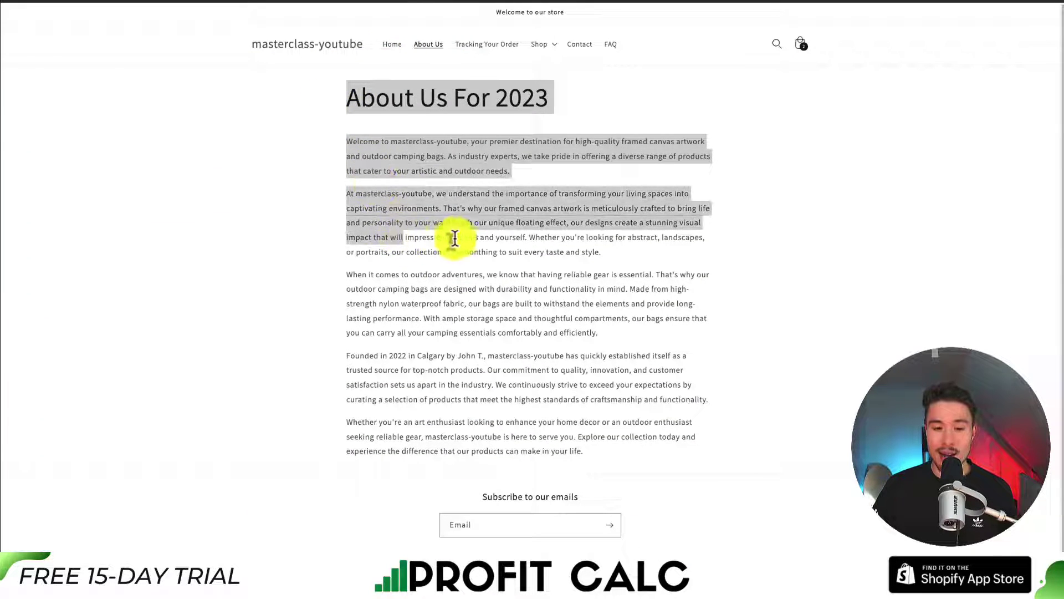